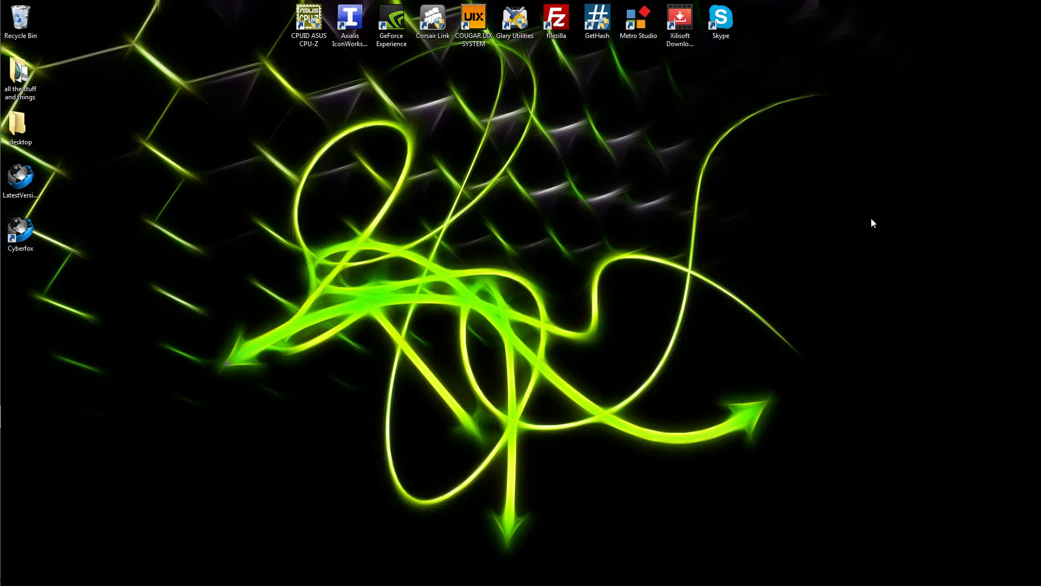
Open Control Panel from the Start menu
left_click(16, 17)
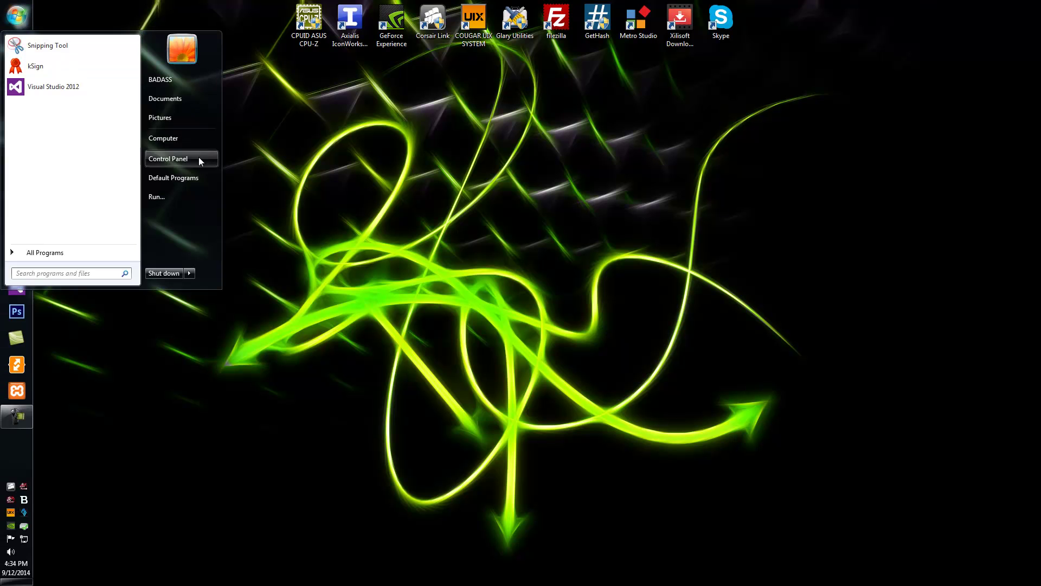
left_click(187, 163)
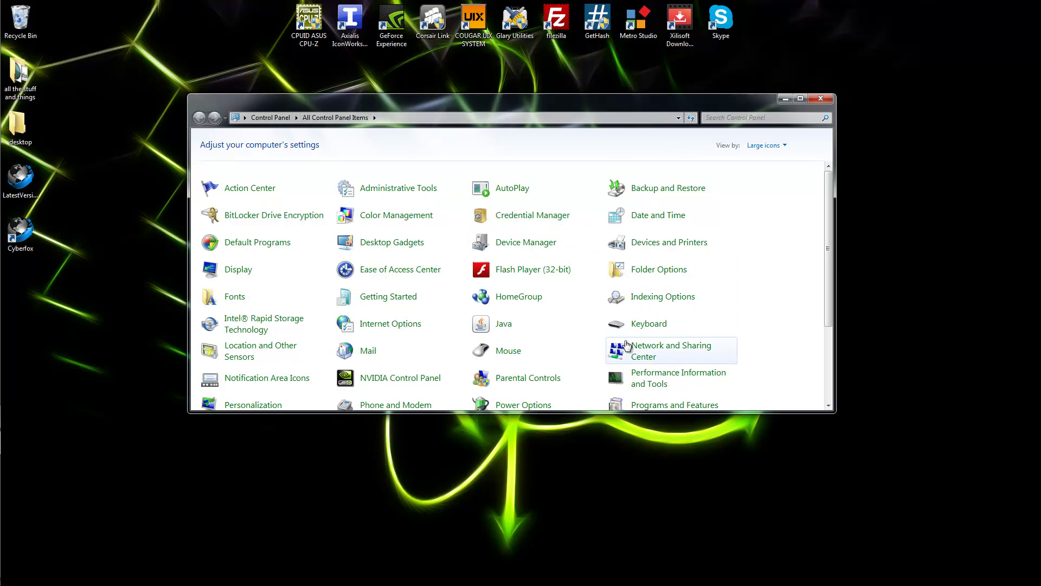
Open Programs and Features, scroll down, and select Cyberfox Web Browser
left_click(674, 404)
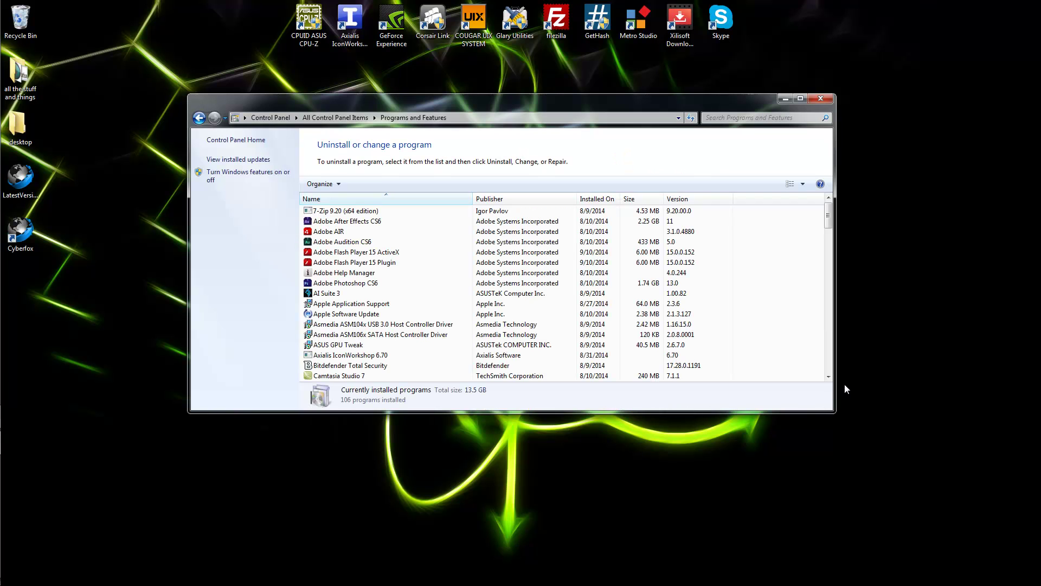
left_click(828, 376)
left_click(828, 377)
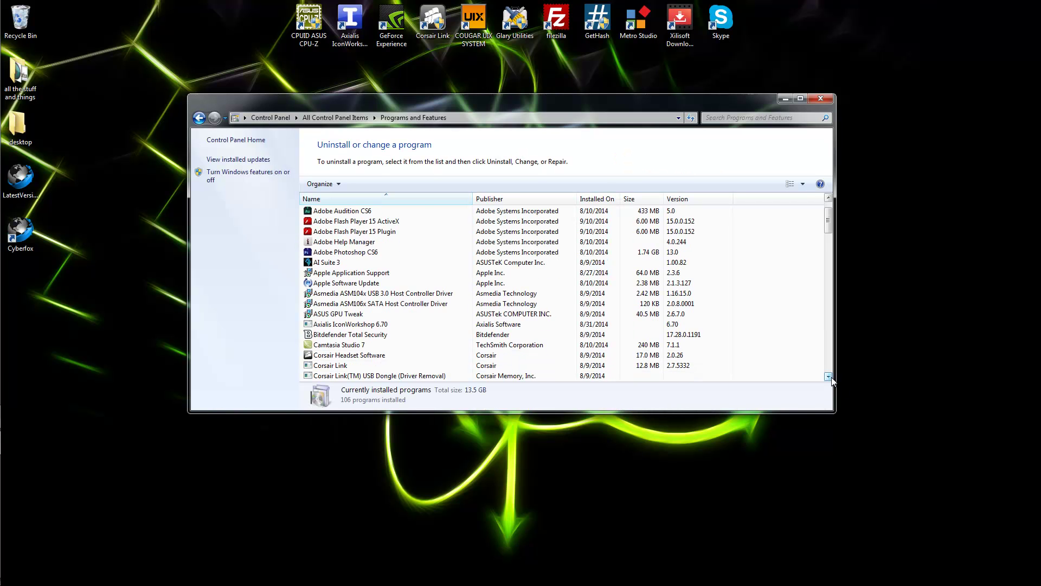
left_click(828, 377)
left_click(829, 376)
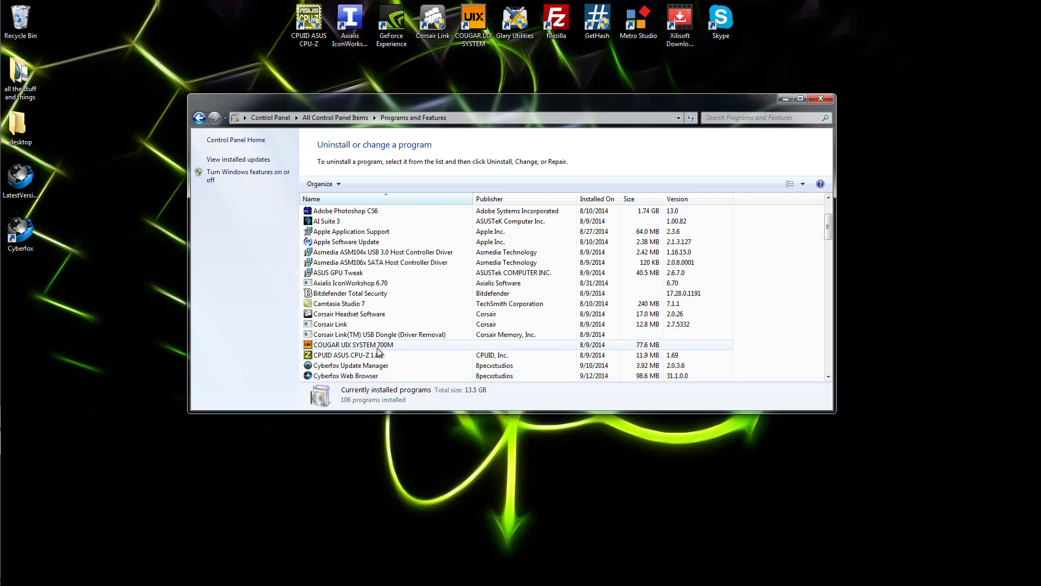
left_click(341, 377)
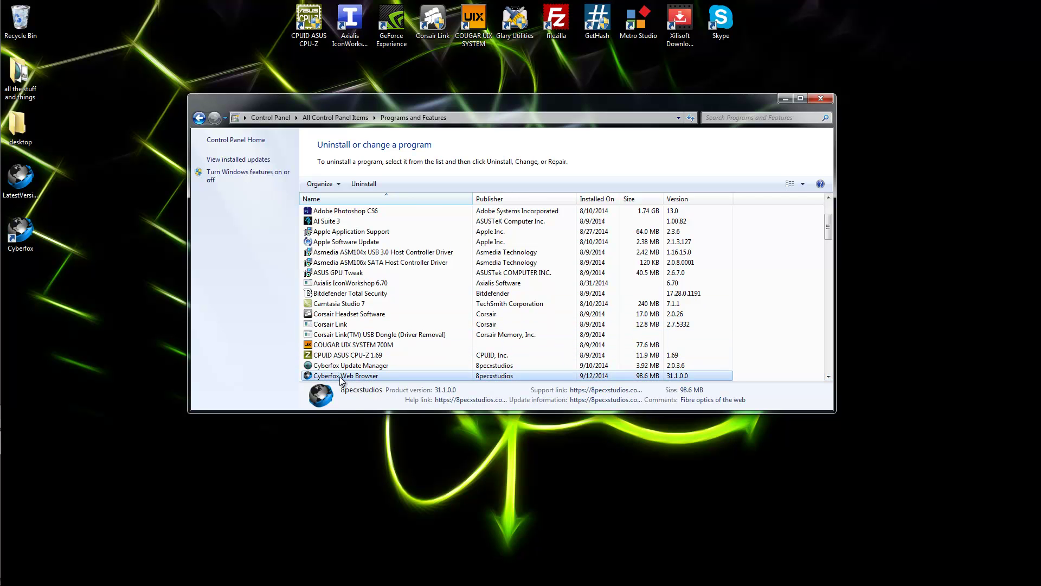
Uninstall Cyberfox Web Browser and confirm removing it with all components
left_click(360, 182)
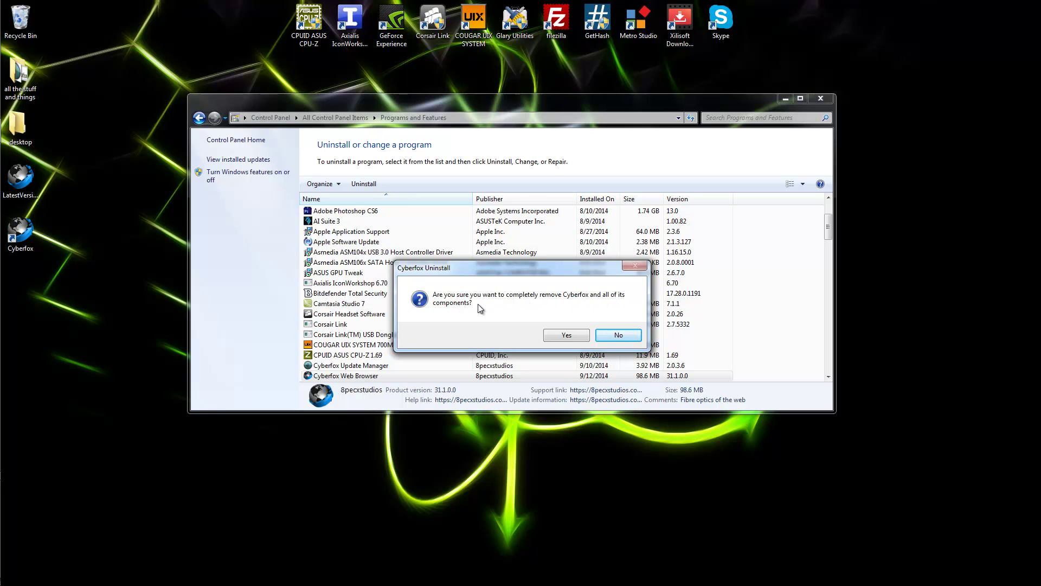
left_click(566, 335)
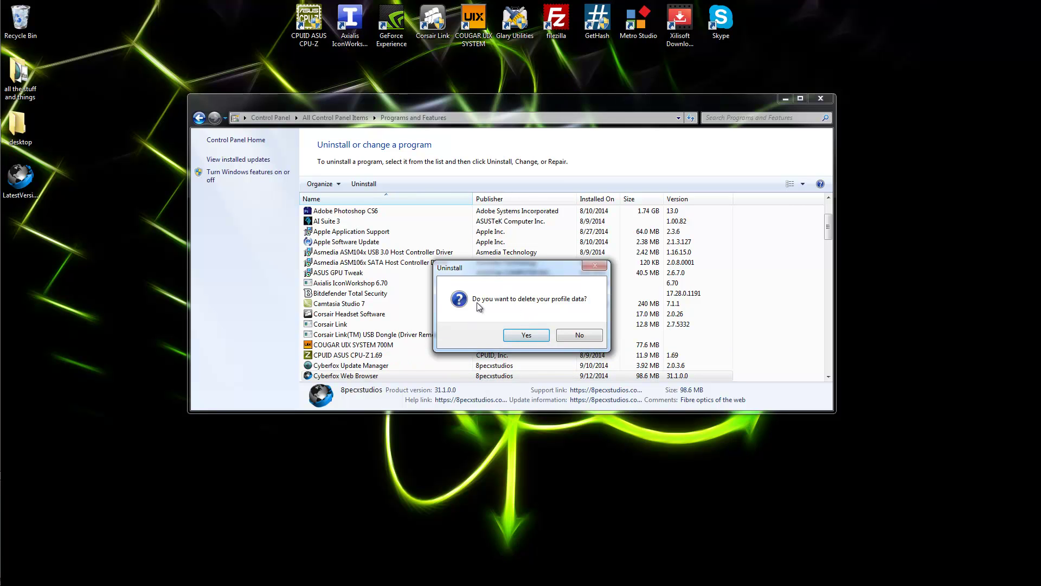
Delete the Cyberfox profile data, accept the irreversible removal, and dismiss the success message
left_click(524, 335)
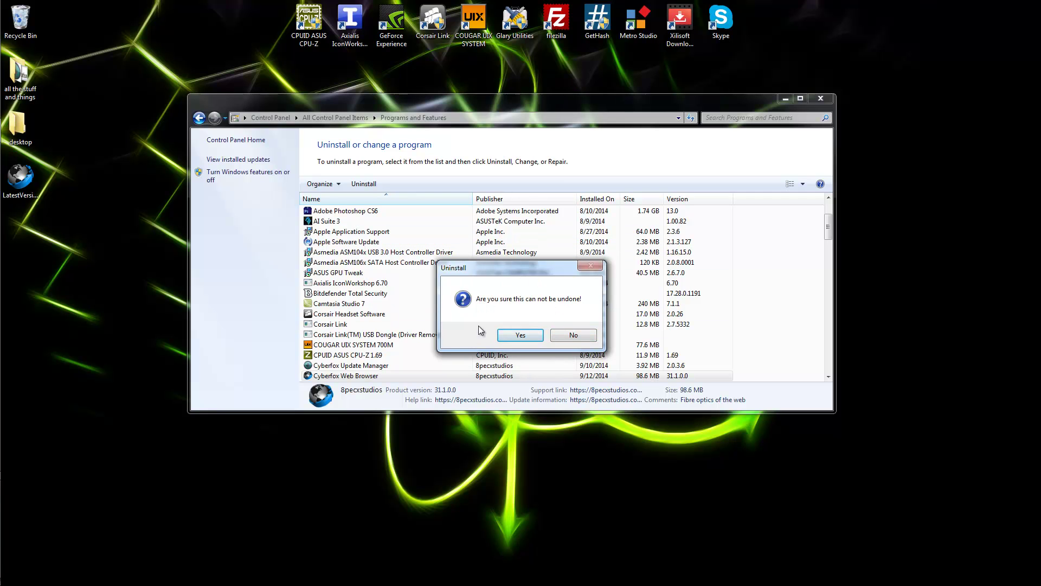
left_click(521, 336)
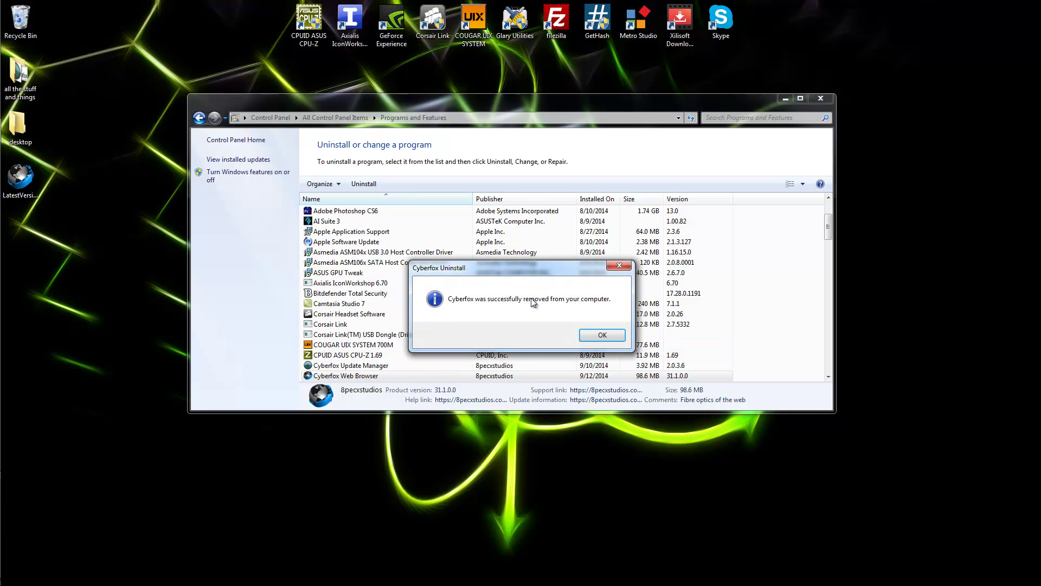
left_click(602, 335)
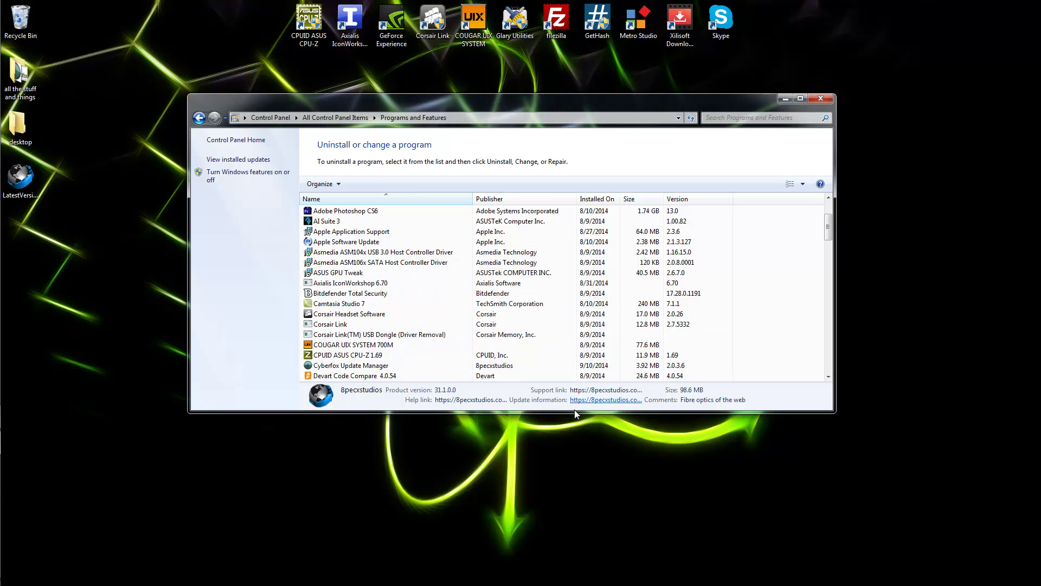
Close the Programs and Features window
left_click(820, 98)
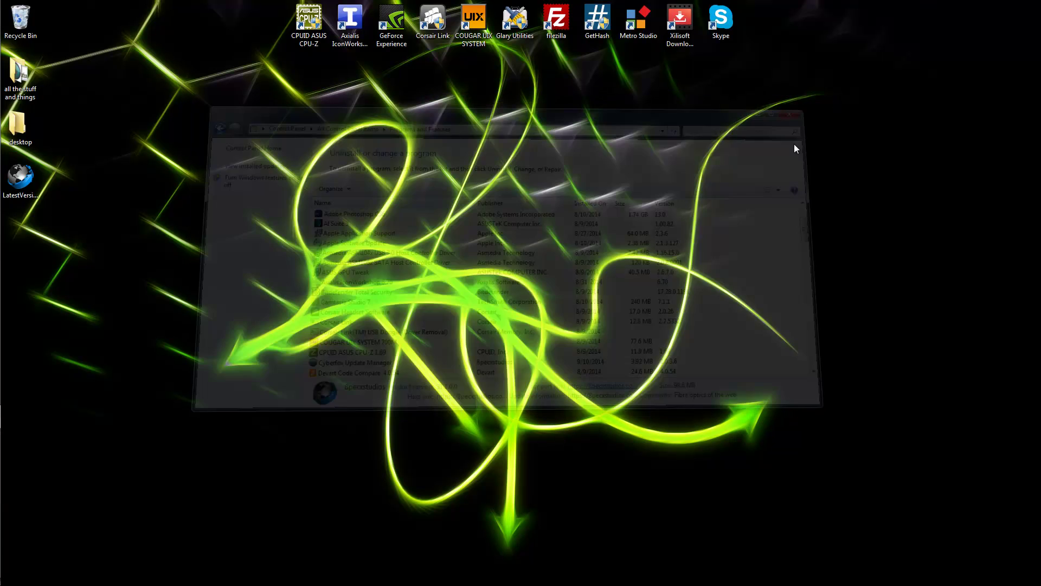